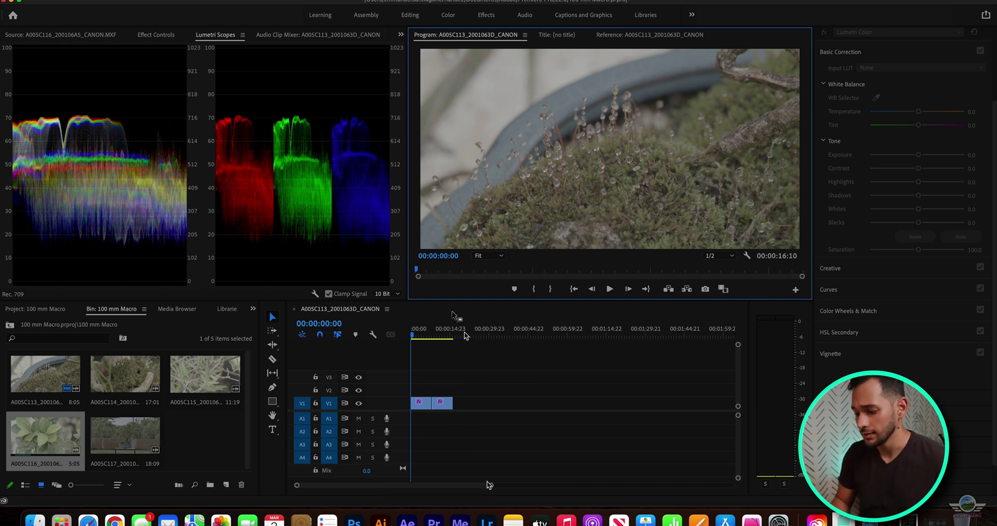
Park the playhead about four seconds into the moss clip, near 00:00:04:14, to inspect its flat log image
click(413, 338)
mouse_move(414, 338)
mouse_down()
mouse_move(449, 338)
mouse_move(421, 333)
mouse_up()
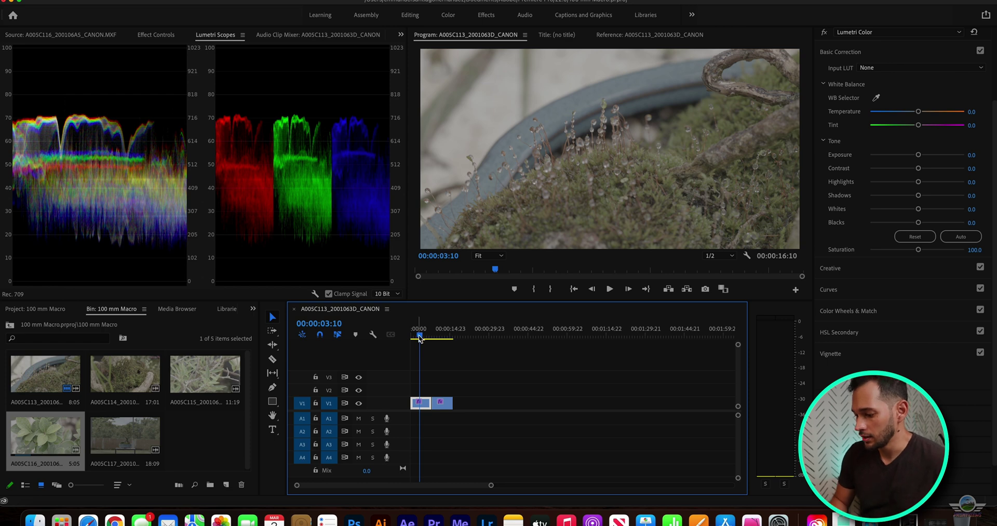
mouse_move(422, 336)
mouse_down()
mouse_move(439, 338)
mouse_move(424, 330)
mouse_up()
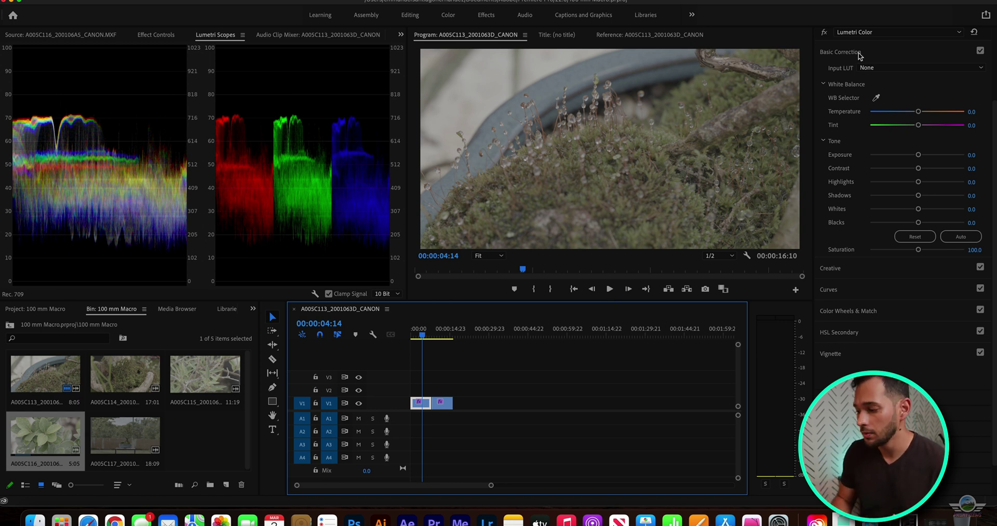
click(835, 267)
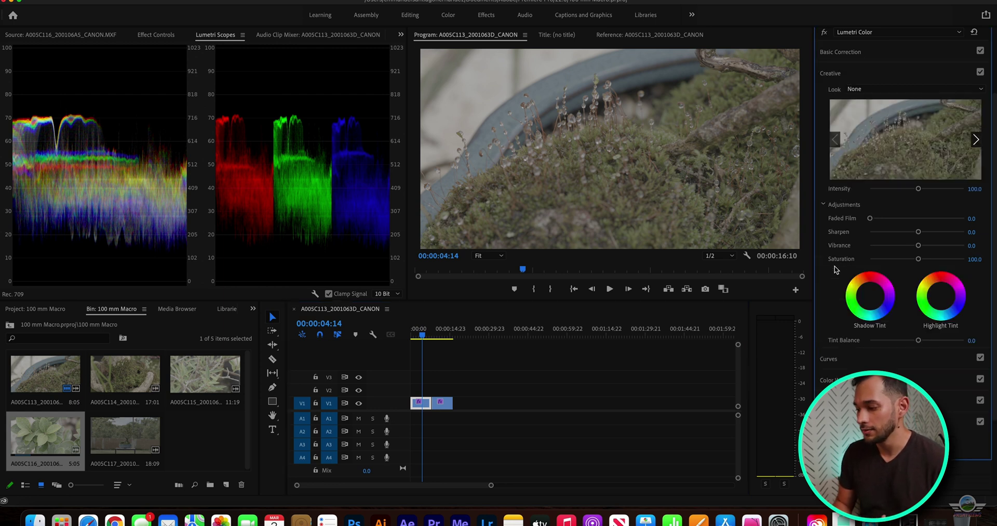
click(837, 52)
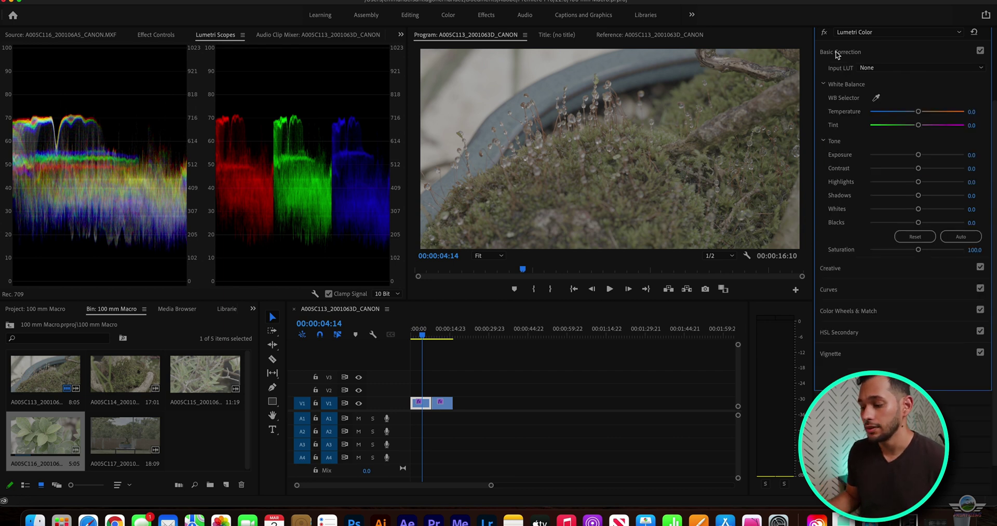
Open the Input LUT dropdown in Lumetri Basic Correction for the moss clip
click(867, 70)
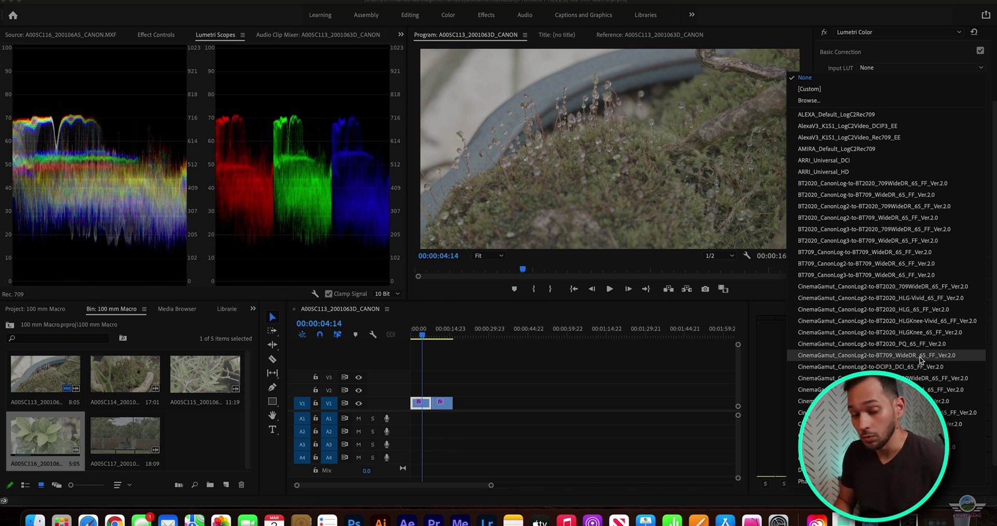
Apply the CinemaGamut_CanonLog2-to-BT709_WideDR_65_FF_Ver.2.0 input LUT to the moss clip
click(920, 356)
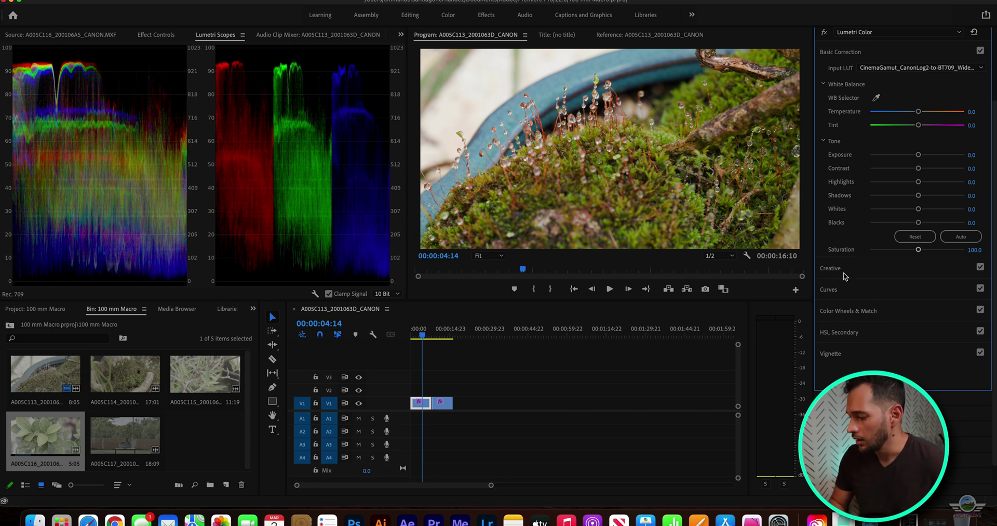
click(845, 288)
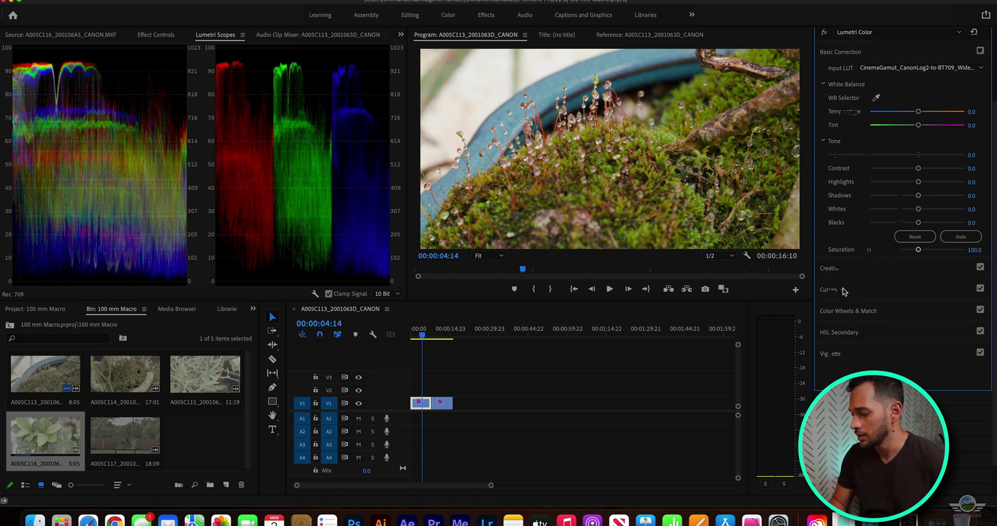
Shape a gentle S on the moss clip's master RGB curve, lifting highlights and lowering shadows
drag(935, 188, 935, 180)
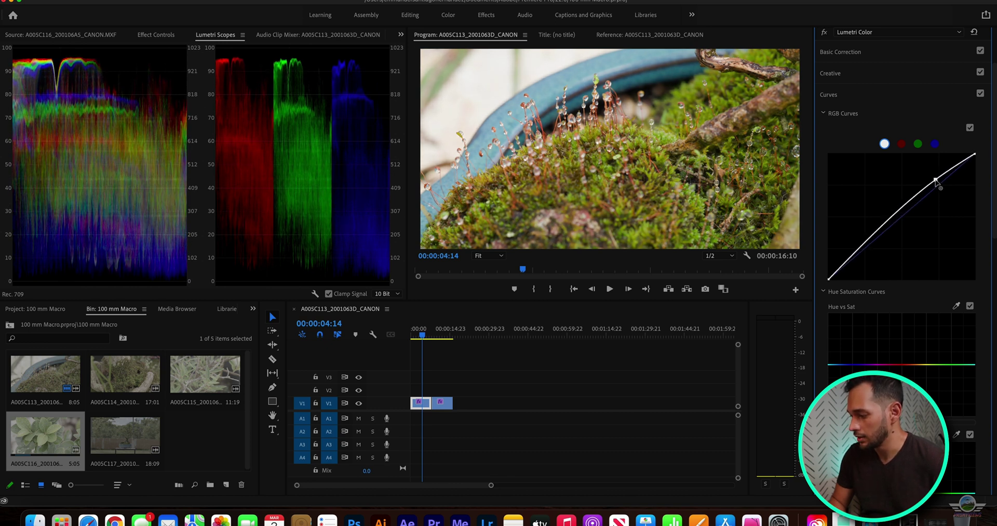
click(865, 242)
drag(866, 245, 867, 248)
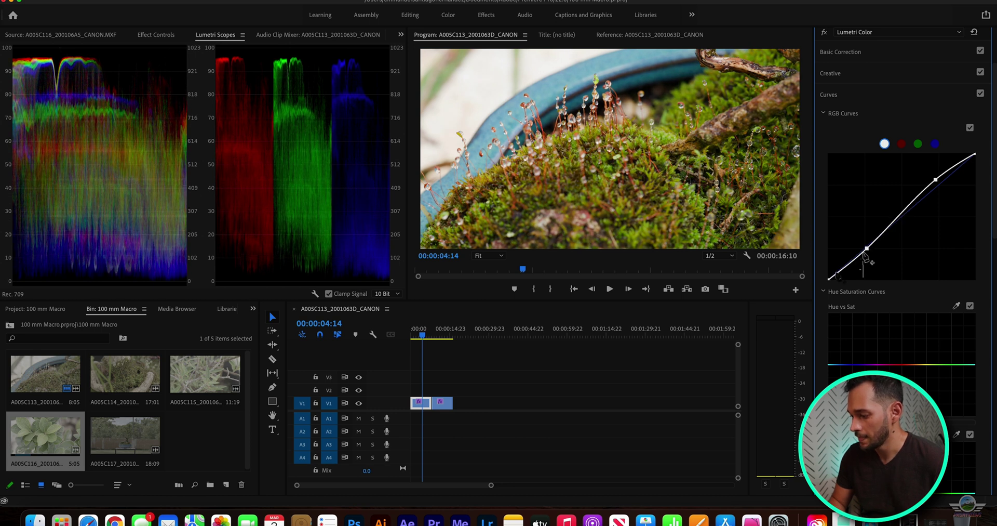
drag(829, 279, 830, 277)
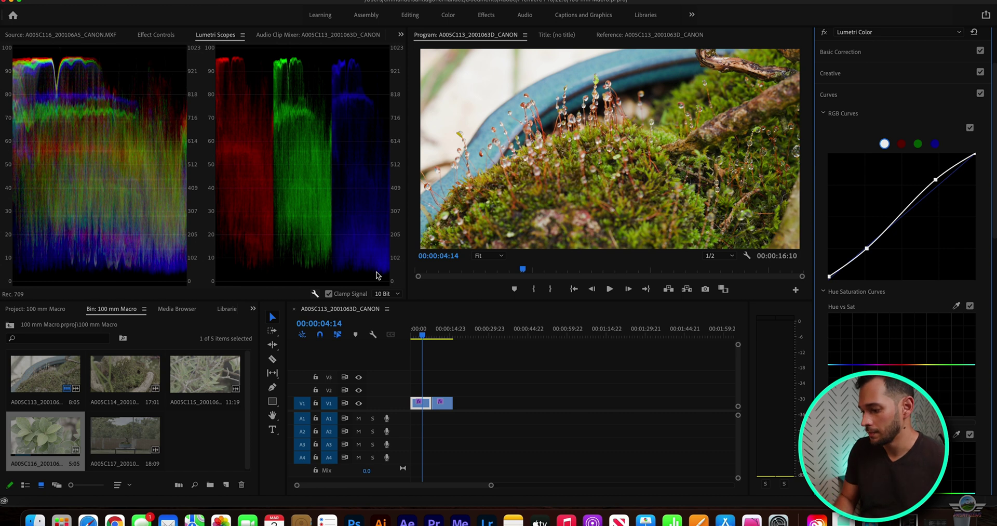
Move to the leaf clip and apply the CinemaGamut CanonLog2-to-BT709 WideDR input LUT
click(443, 331)
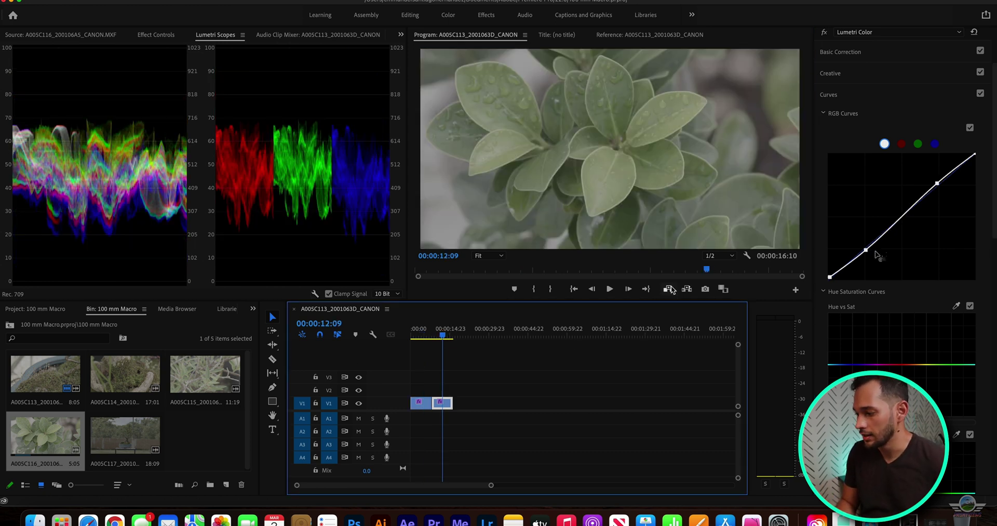
click(854, 58)
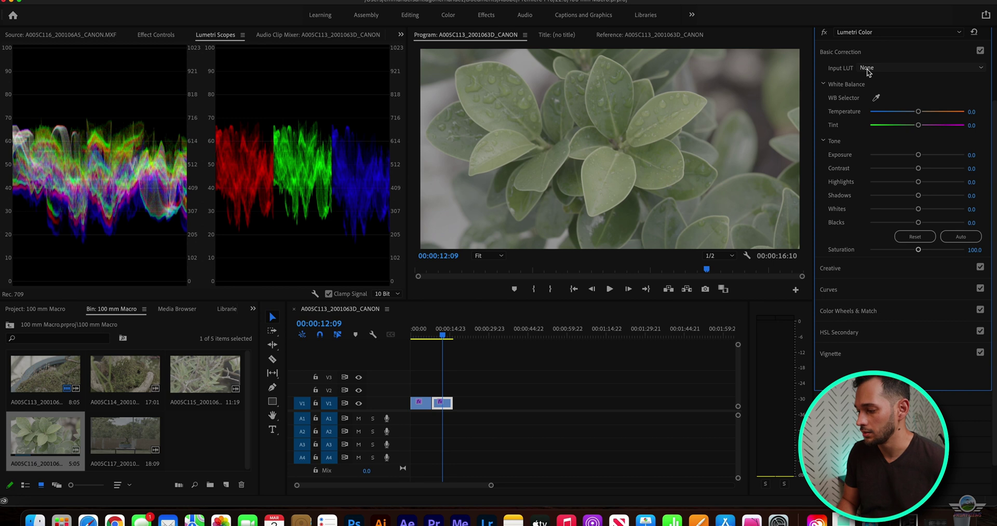
click(867, 71)
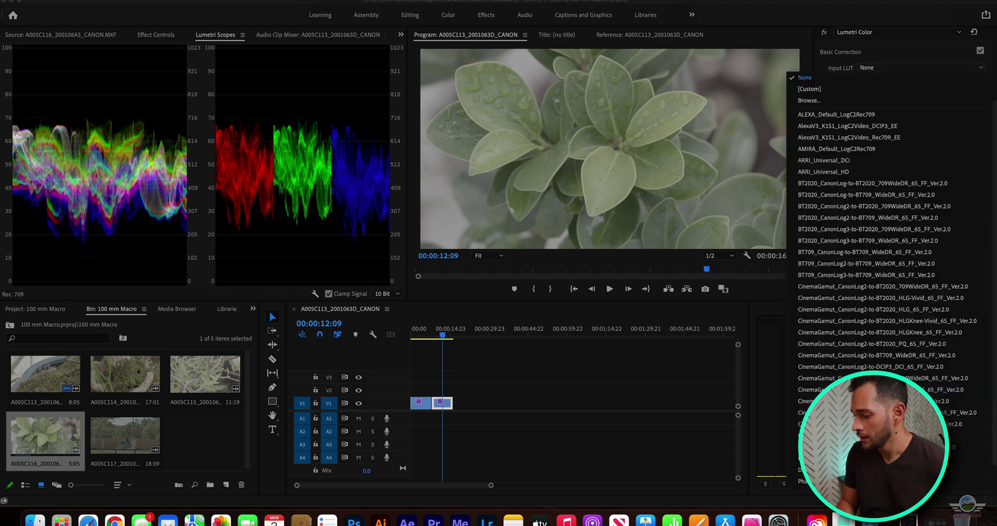
click(891, 356)
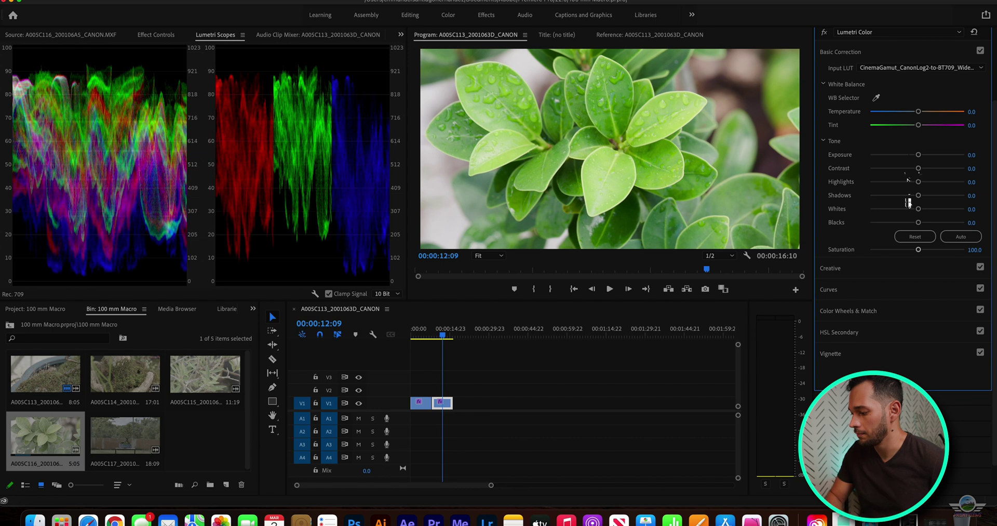
Raise the leaf clip's Saturation to 153.8 and expand its Curves section
drag(918, 250, 942, 251)
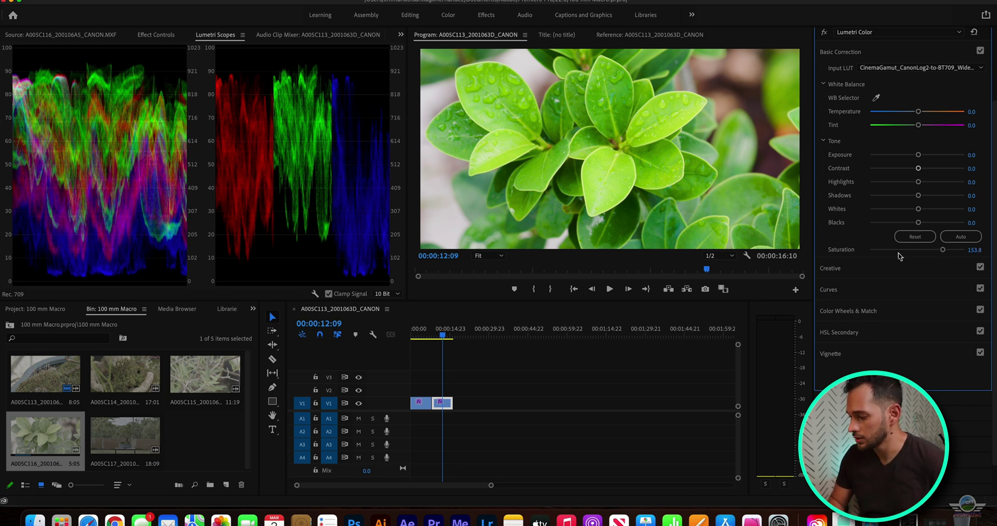
click(846, 289)
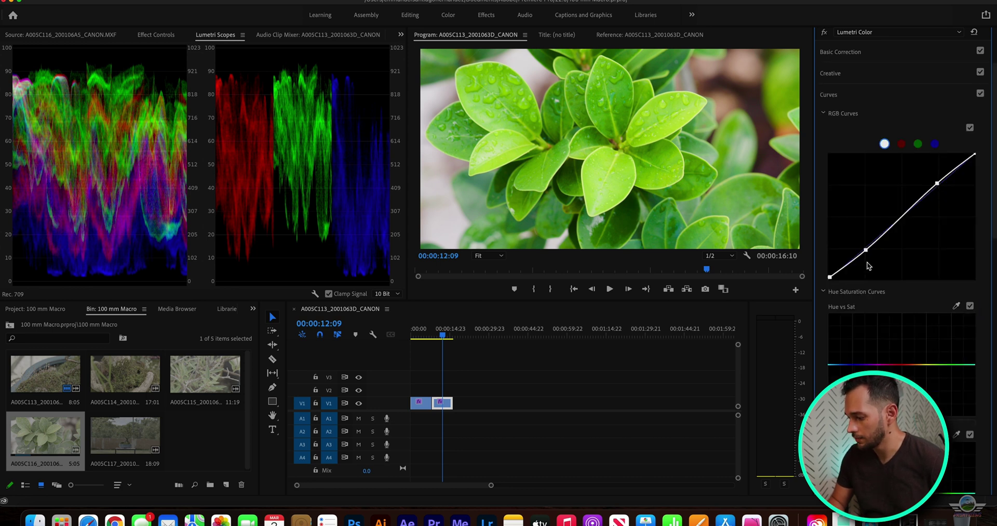
Raise the leaf clip's Whites to 11.0 in Basic Correction
click(848, 54)
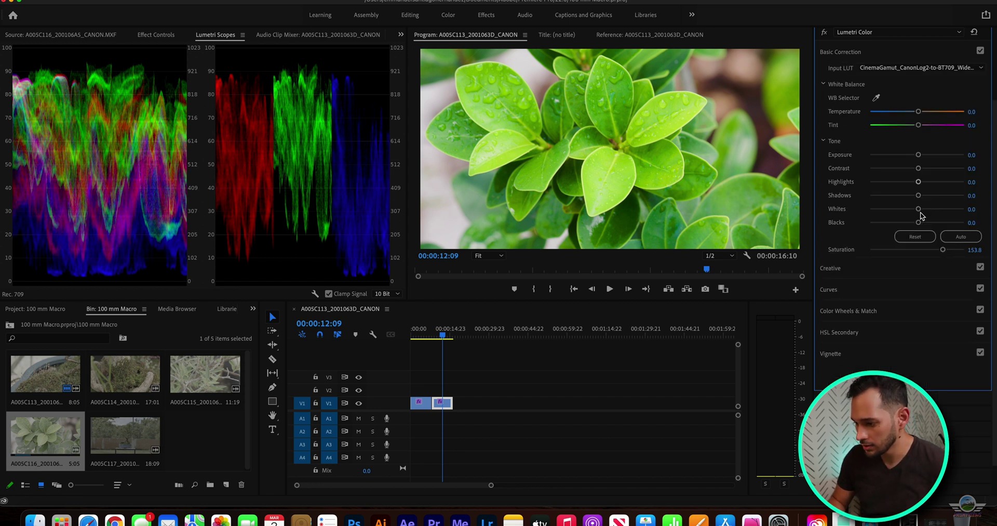
drag(918, 211, 923, 210)
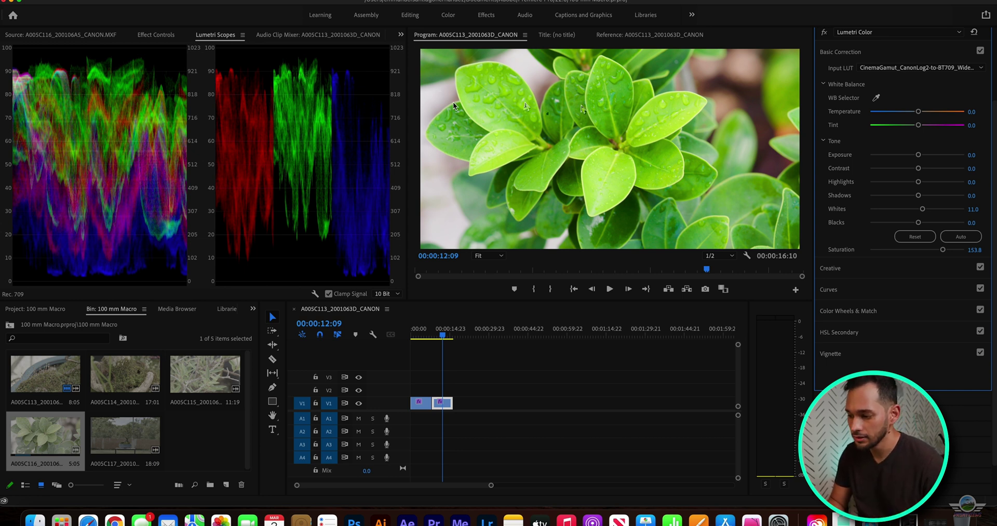
Push the leaf clip's Contrast slider up to 41.8
click(567, 116)
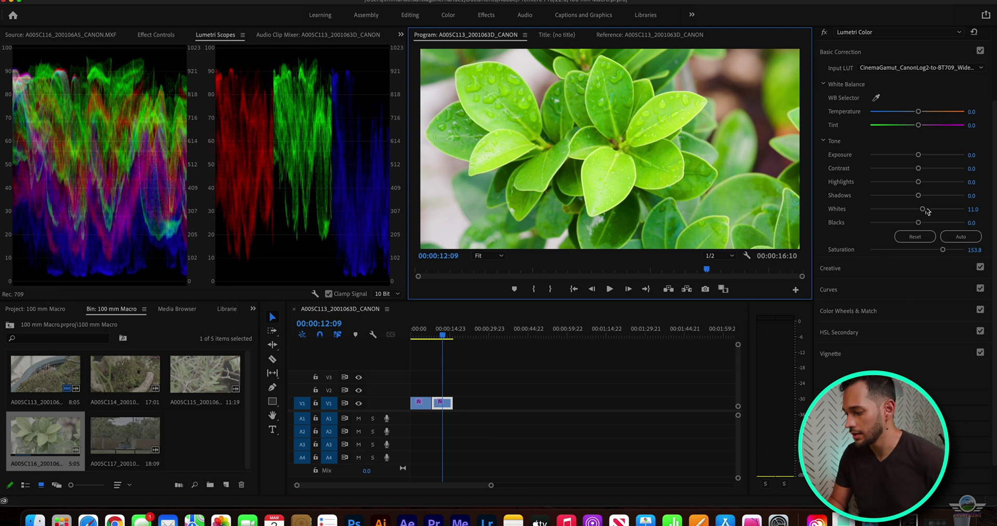
drag(918, 168, 937, 173)
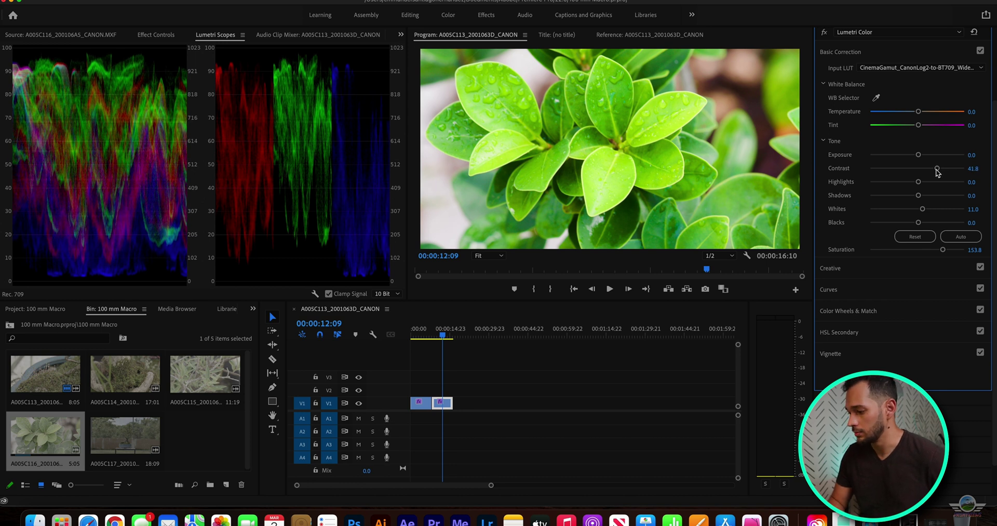
click(899, 267)
Set the leaf clip's Vibrance to 44.0, collapse the Creative section and deselect the clip
drag(918, 246, 942, 248)
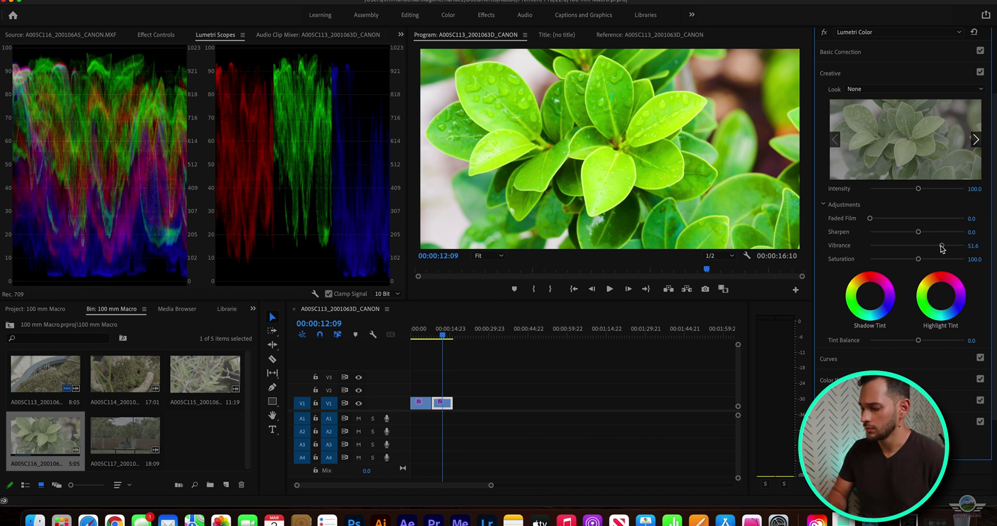
mouse_move(942, 249)
mouse_down()
mouse_move(927, 248)
mouse_move(937, 248)
mouse_up()
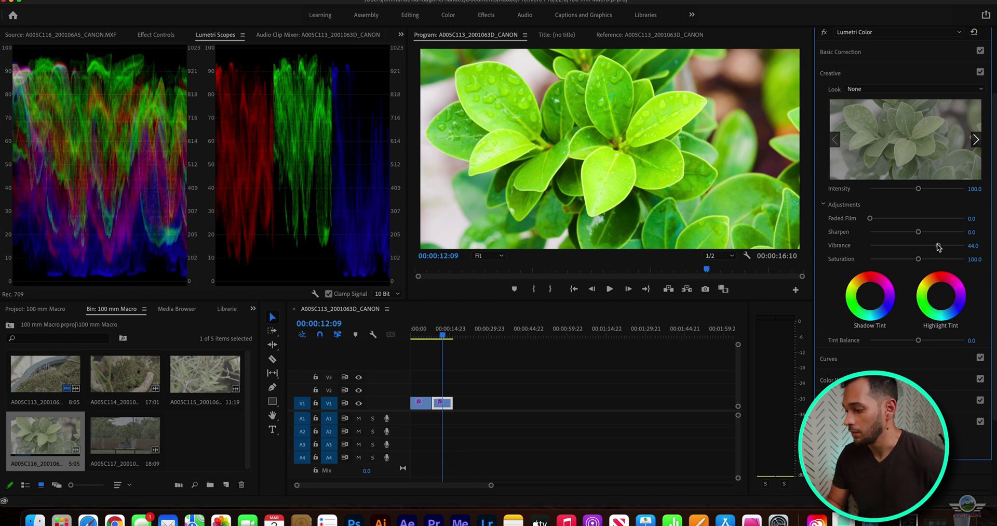
click(839, 72)
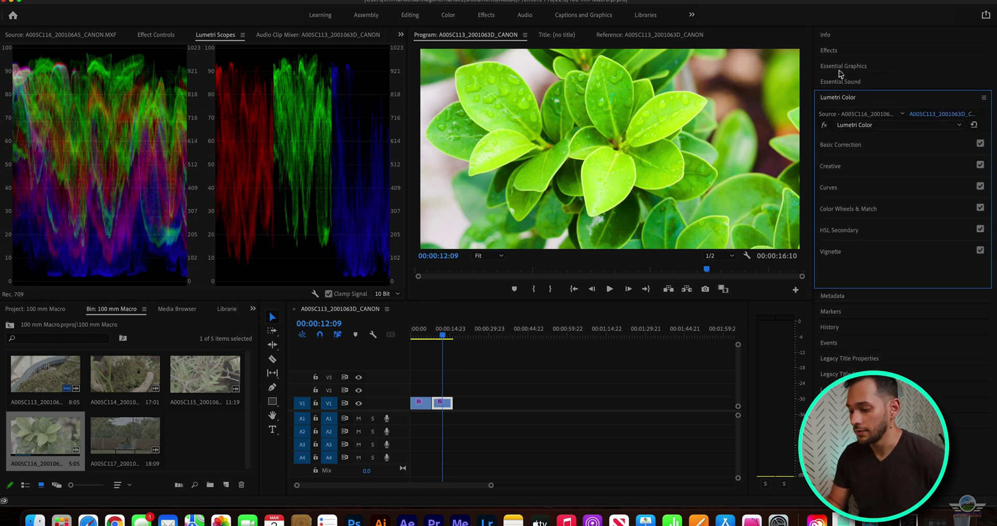
click(561, 396)
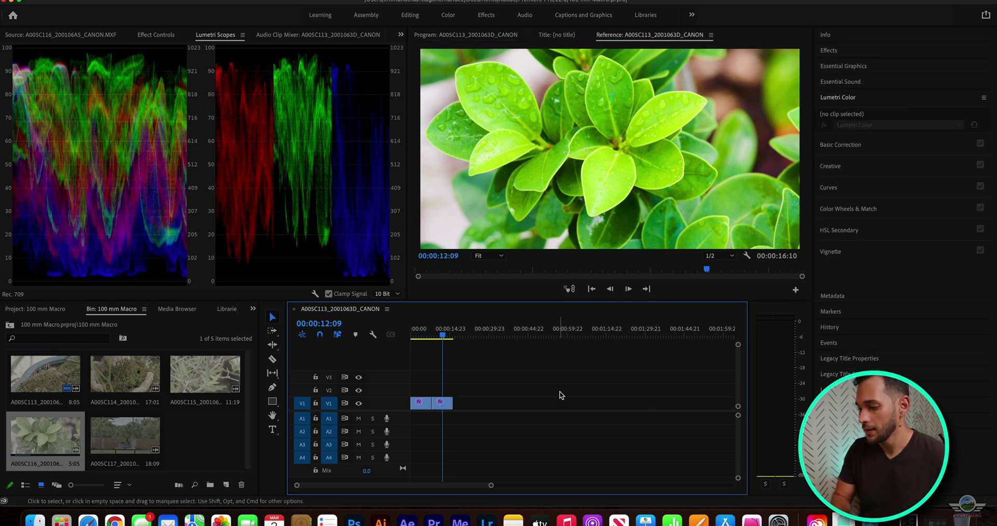
key(super+m)
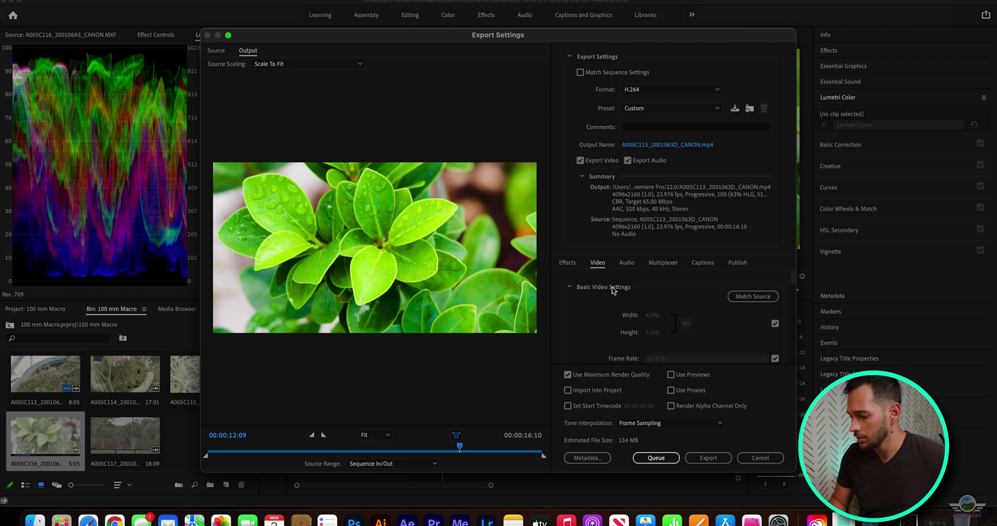
Review the export video settings: 4096x2160, 23.976 fps, Maximum Depth, Software Encoding
scroll(612, 288, down, 1)
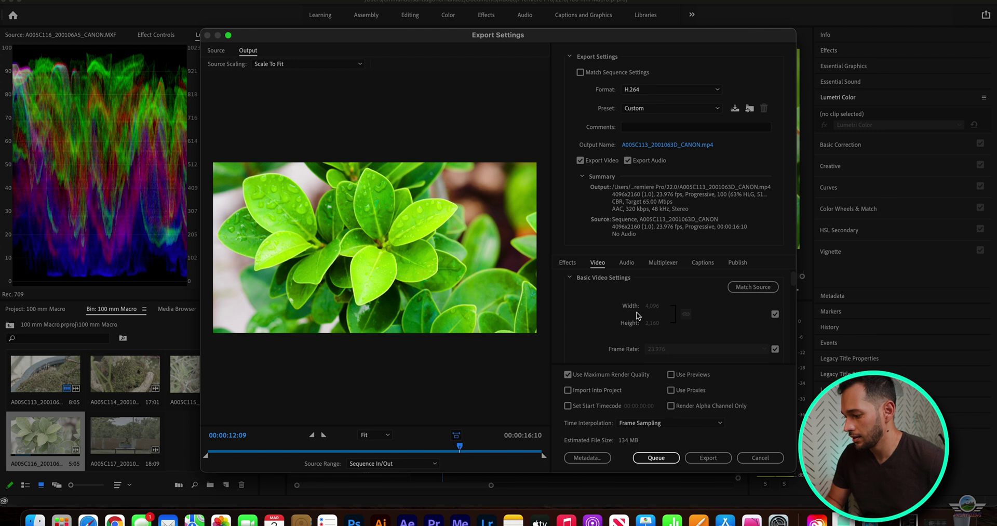
scroll(638, 314, down, 2)
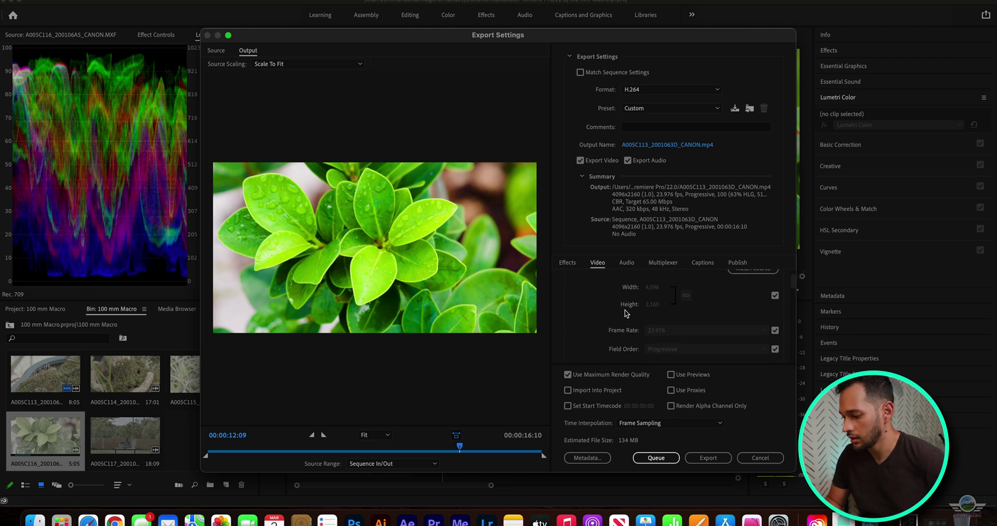
scroll(625, 314, down, 5)
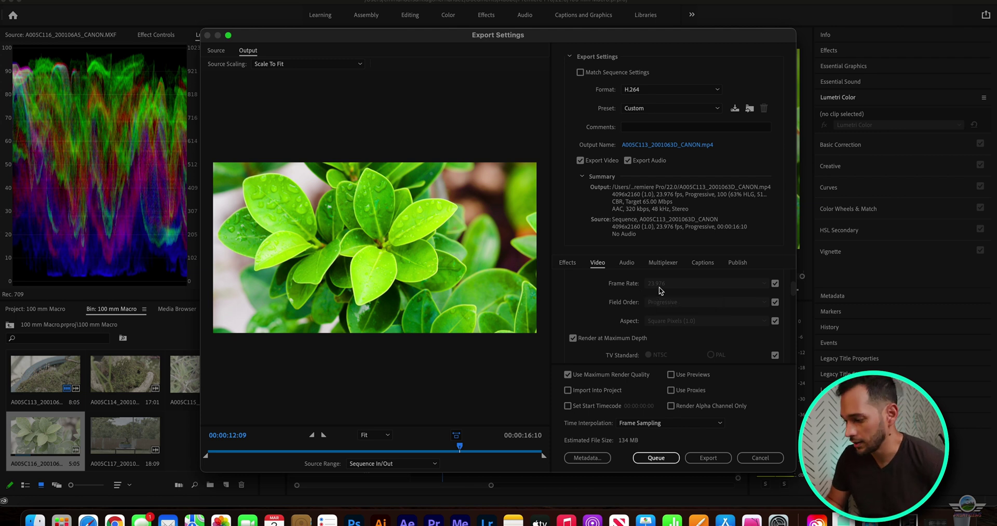
scroll(649, 293, down, 5)
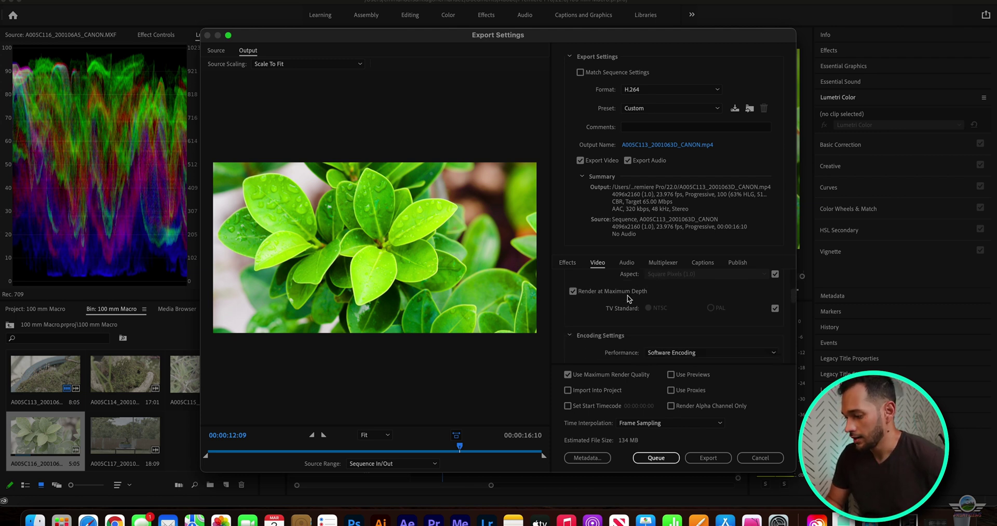
click(573, 291)
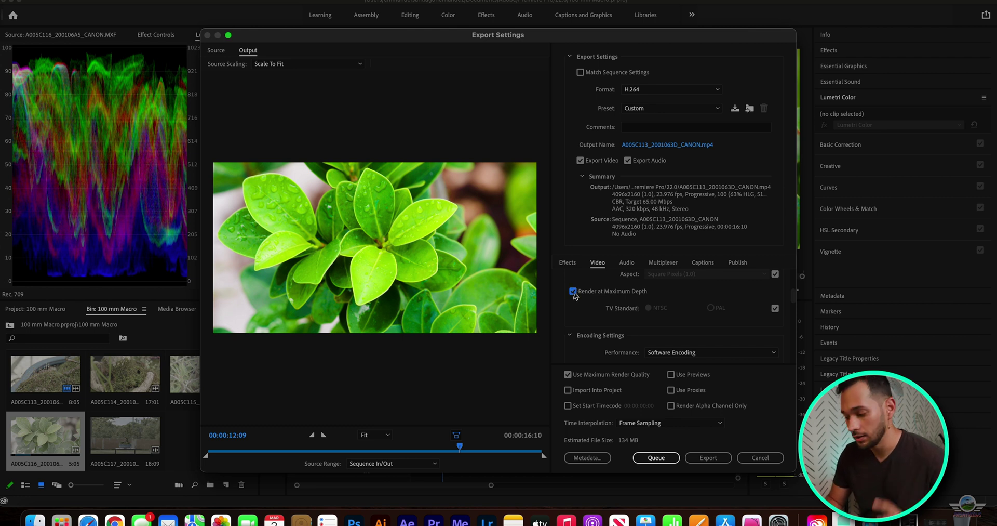
scroll(574, 293, down, 5)
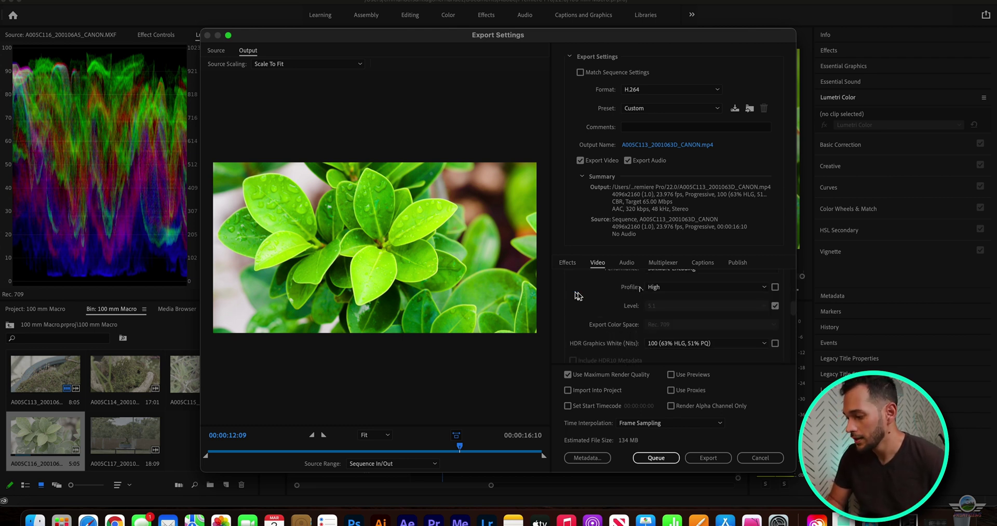
click(674, 289)
click(671, 314)
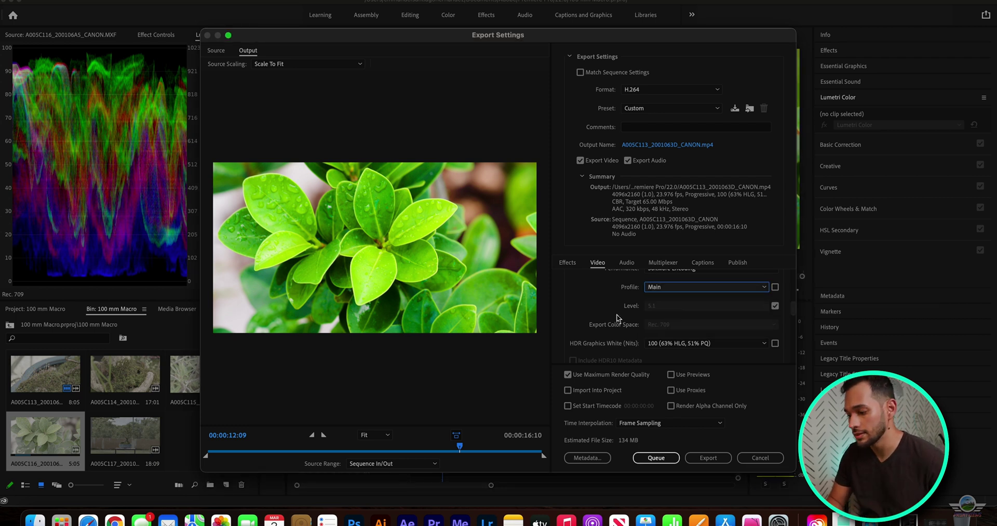
click(716, 288)
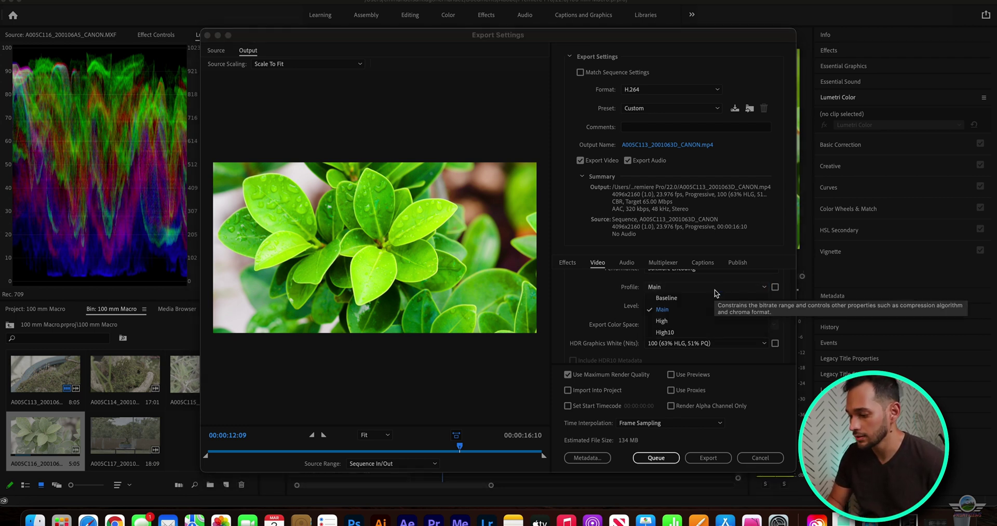
click(686, 321)
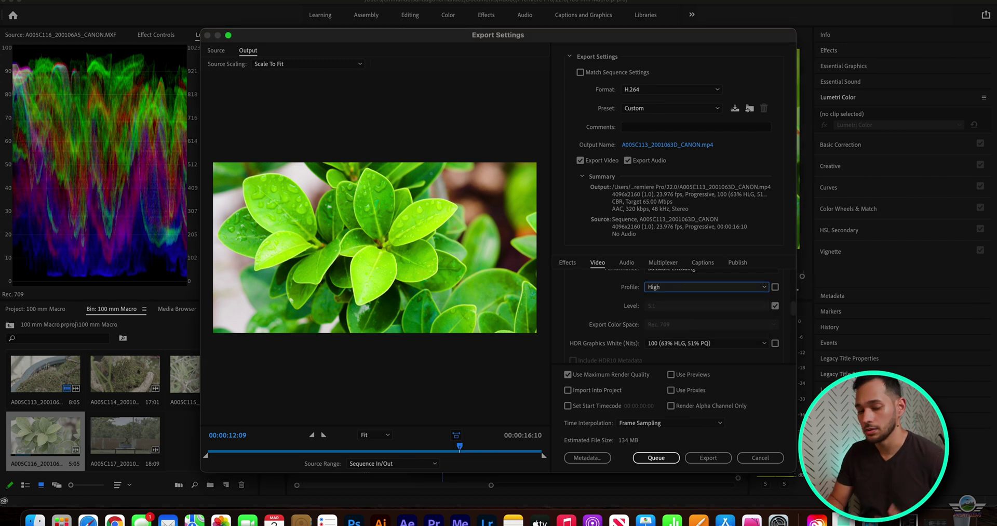
scroll(617, 310, down, 2)
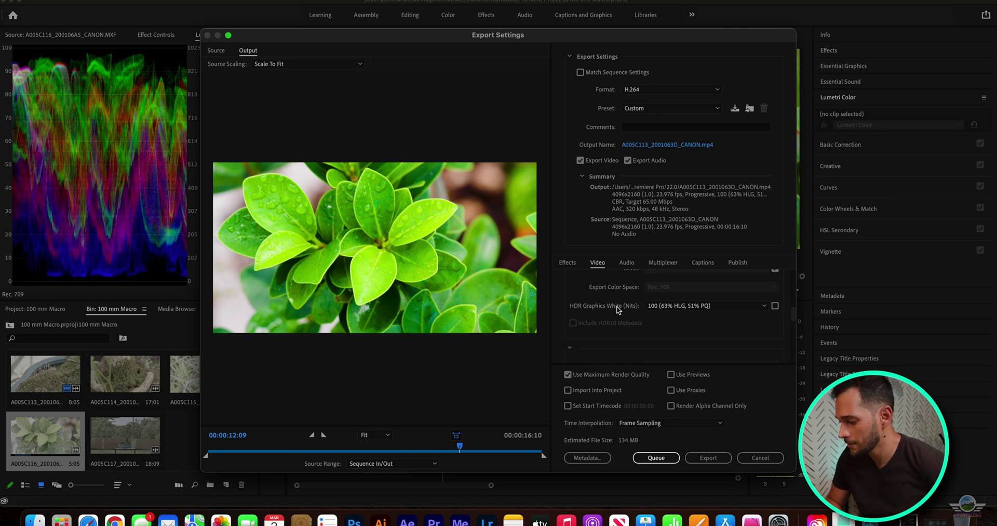
scroll(617, 310, down, 5)
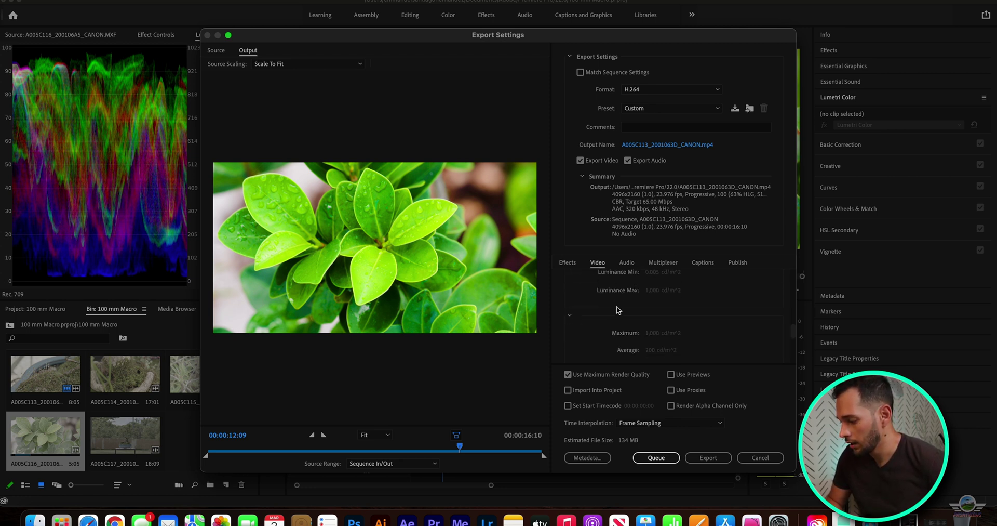
scroll(618, 310, down, 3)
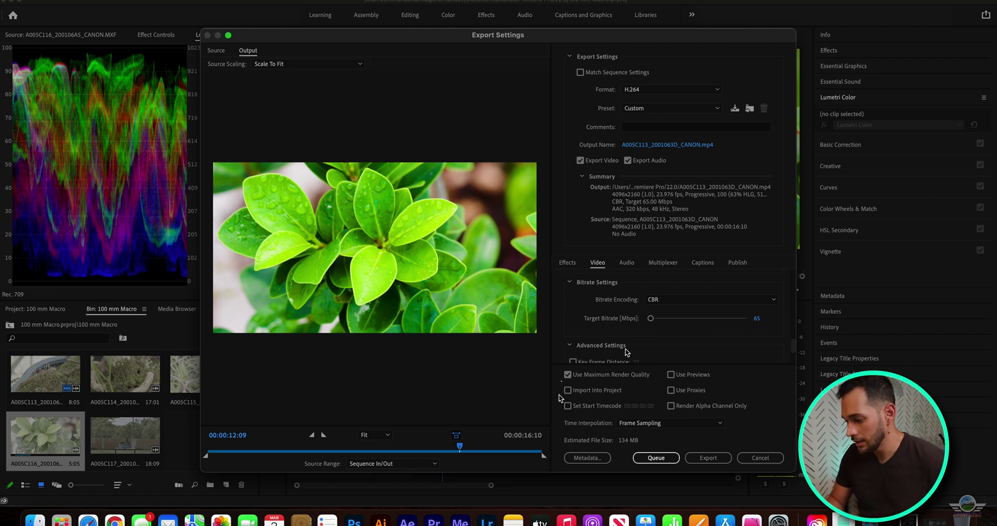
scroll(626, 352, down, 3)
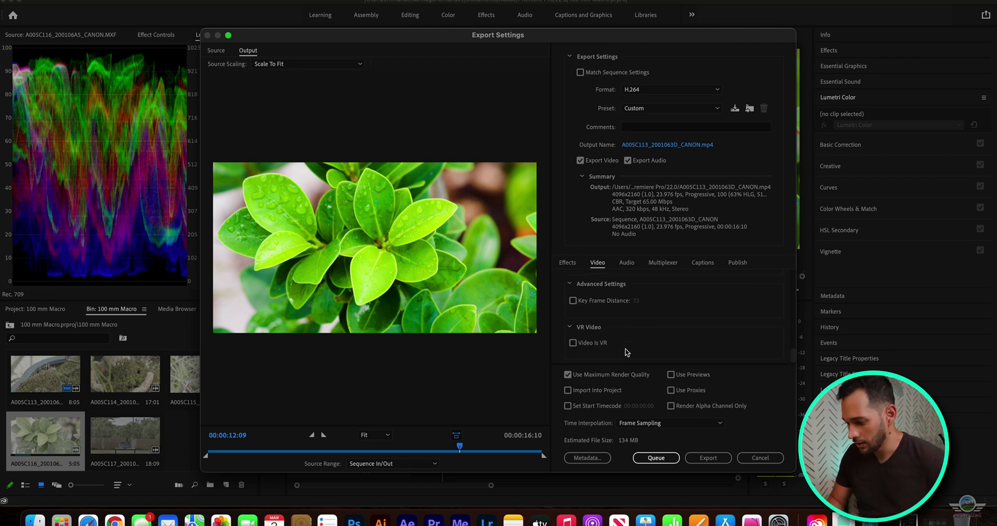
click(568, 374)
click(583, 380)
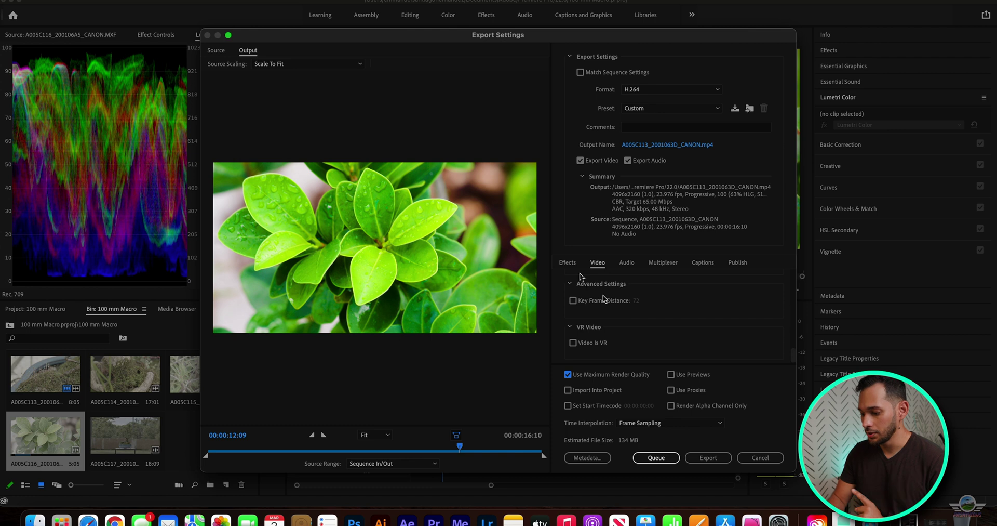
click(652, 457)
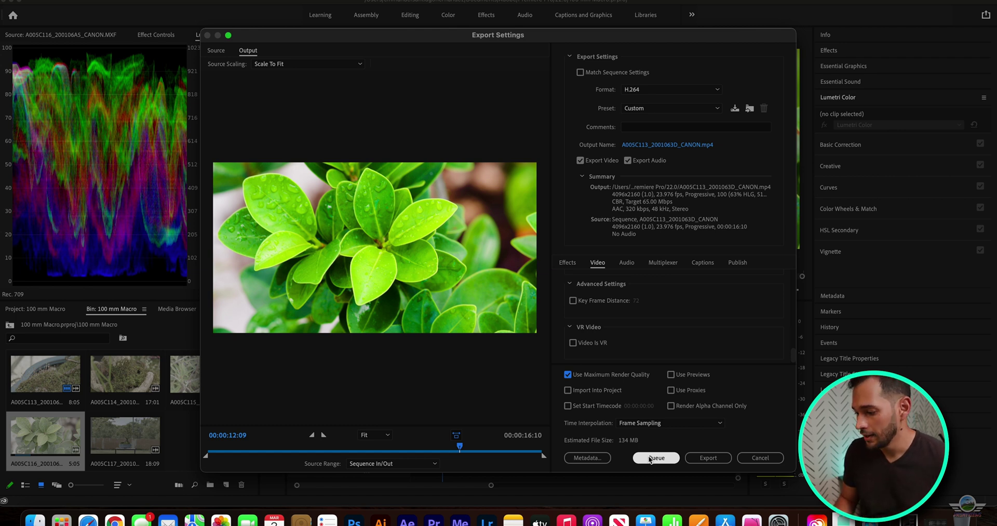
Switch on the Lumetri Look / LUT effect in the export's Effects settings
click(567, 263)
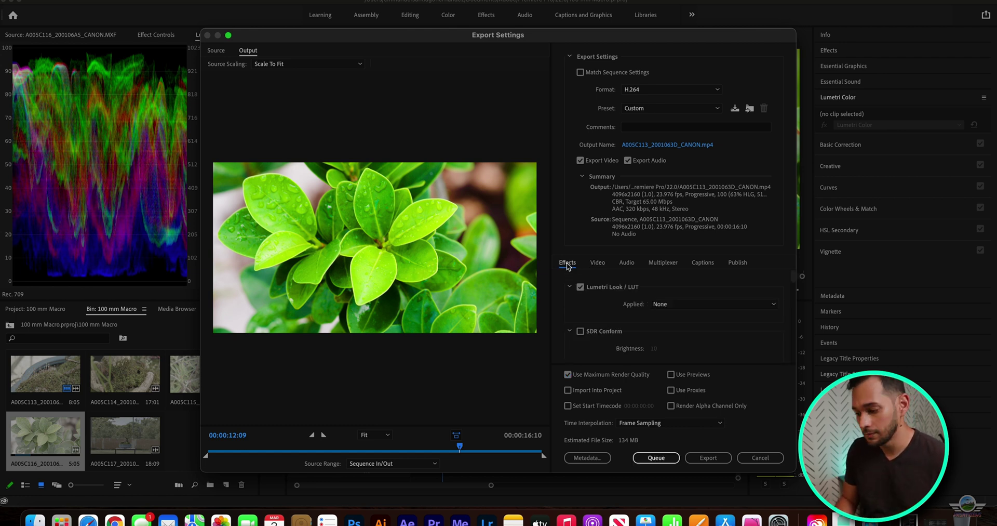
click(582, 288)
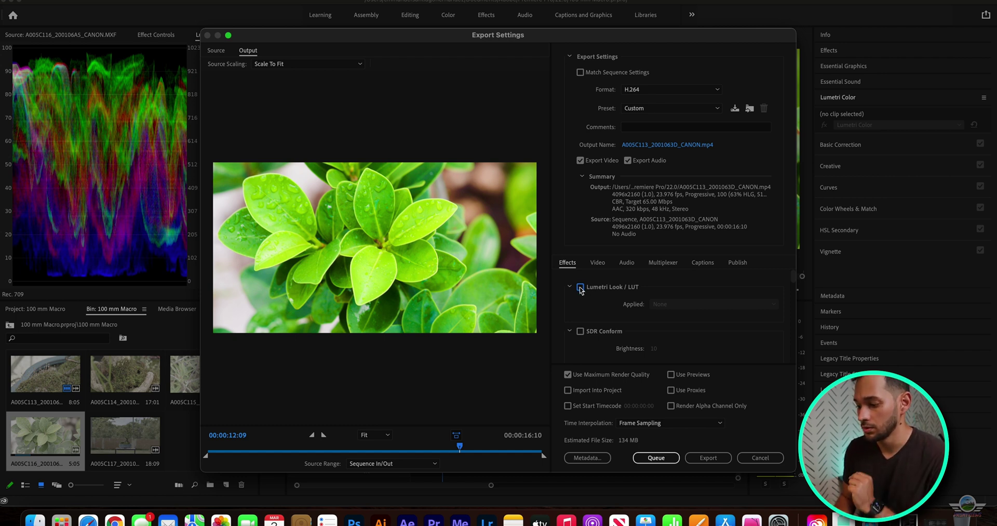
click(580, 287)
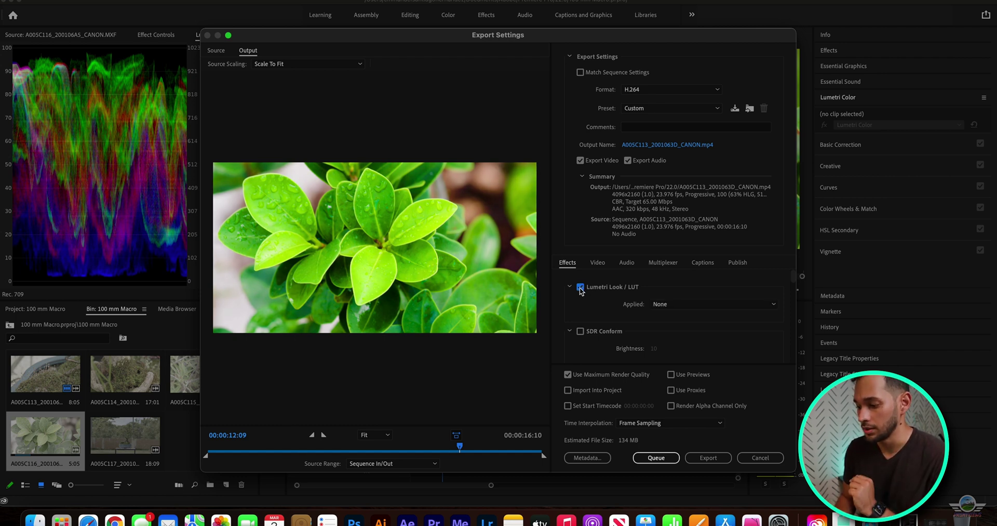
Try loading QT Gamma Compensation.cube as the applied LUT; Applied still reads None
click(671, 305)
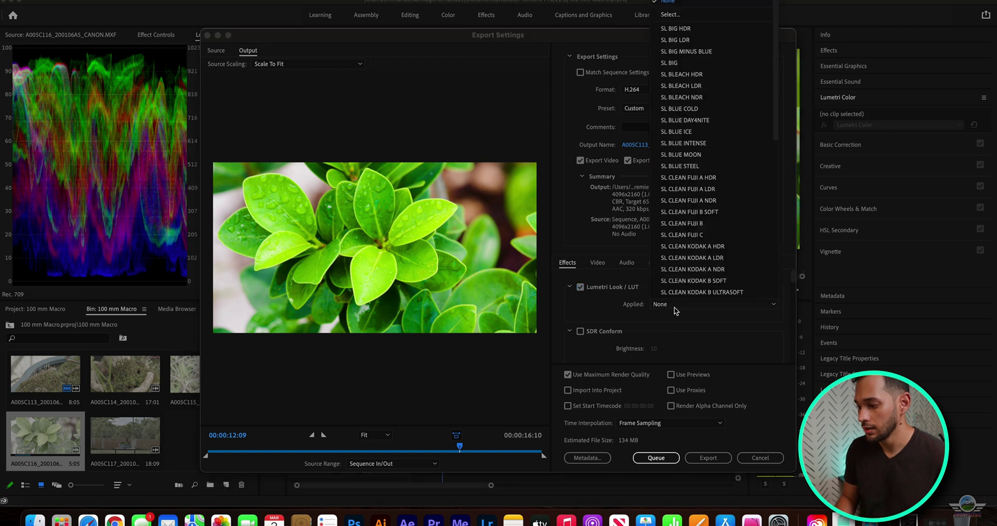
click(682, 17)
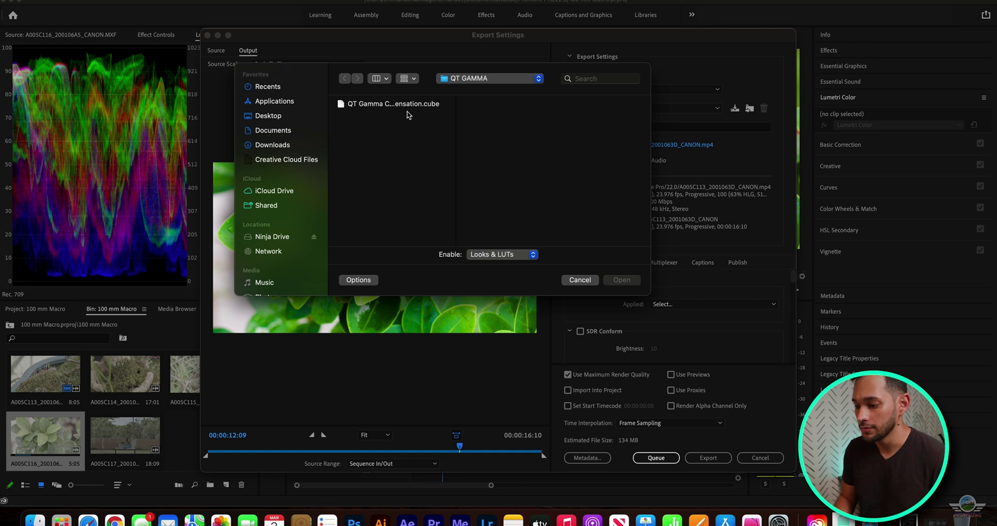
click(390, 104)
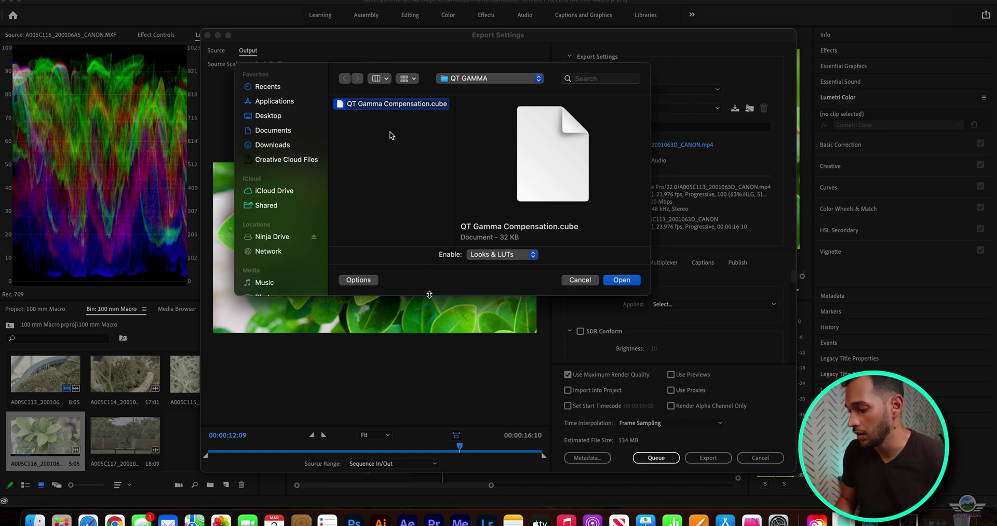
click(626, 281)
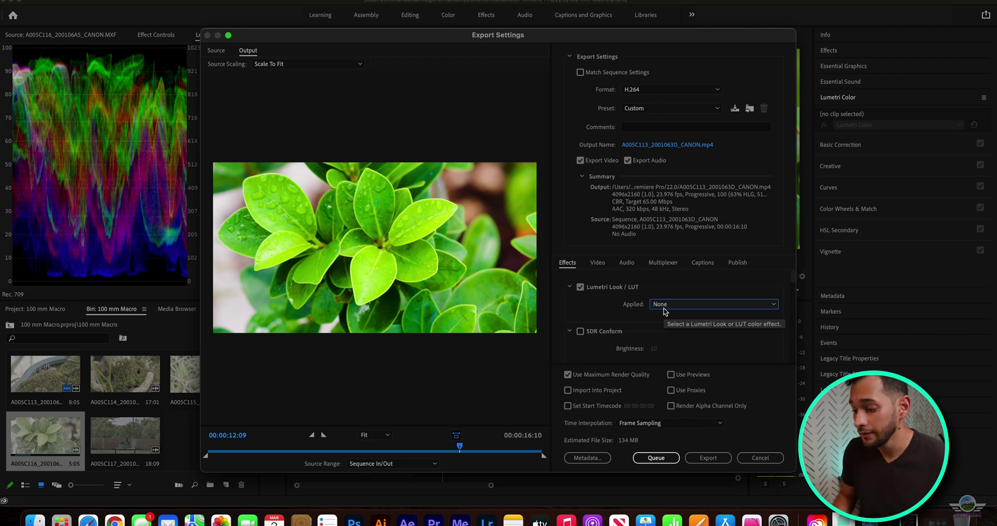
click(580, 287)
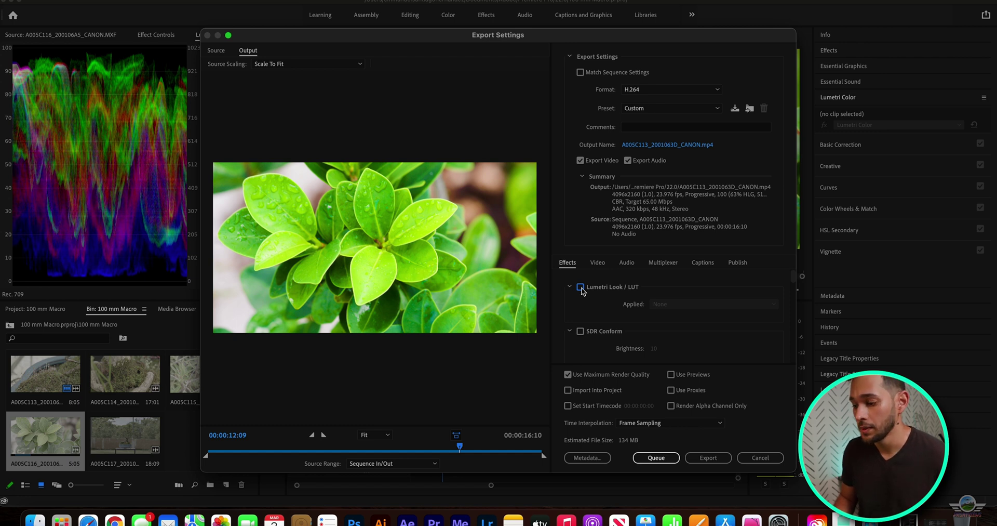
click(581, 287)
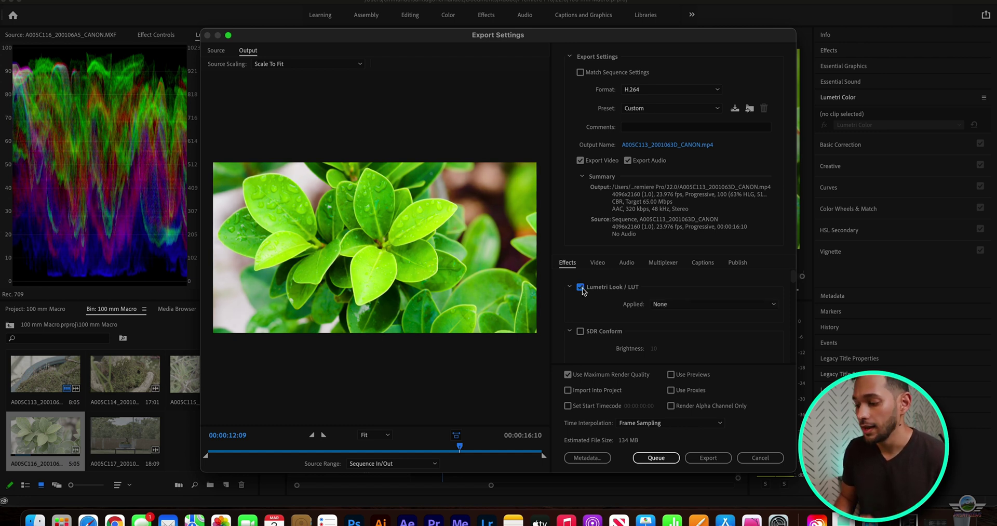
Queue the export in Media Encoder with its output file renamed 'Bonsai B roll'
click(657, 459)
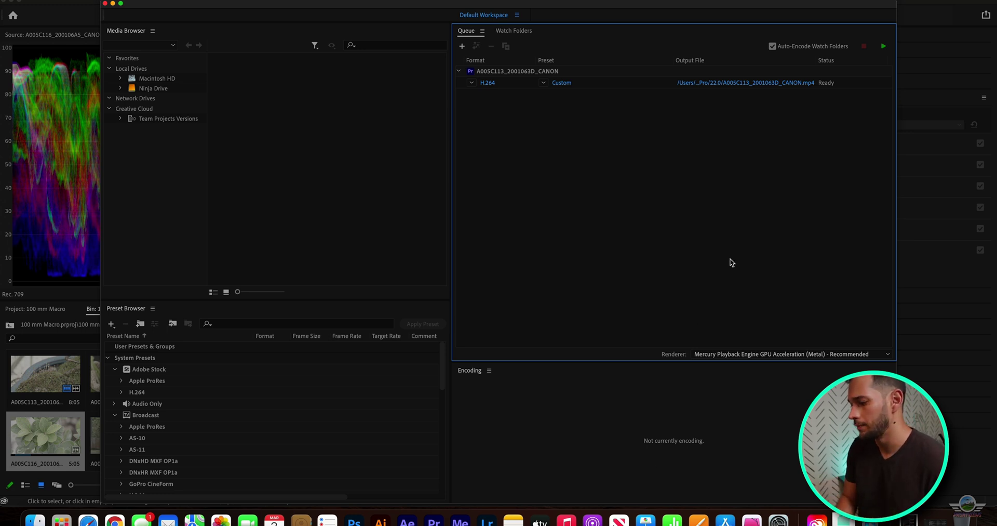
click(742, 83)
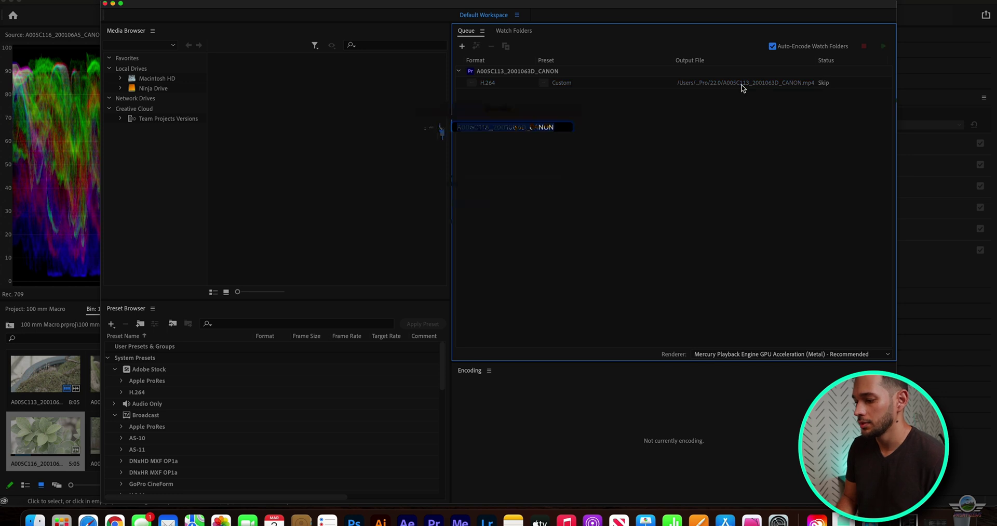
text(B)
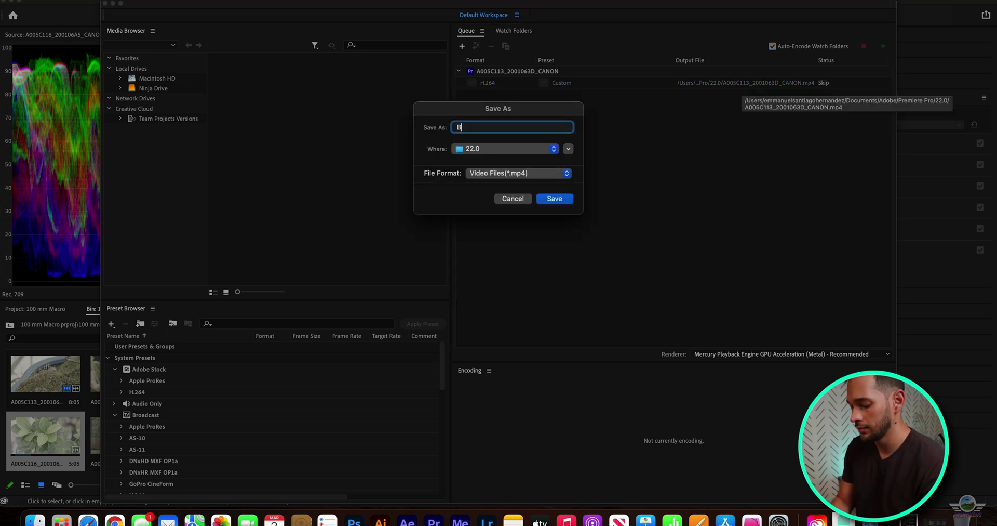
text(on)
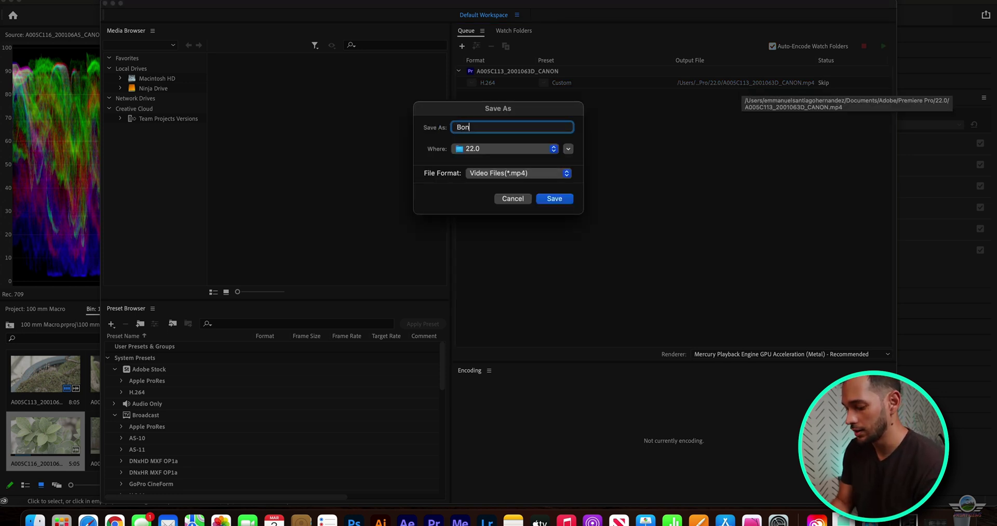
text(sai B roll)
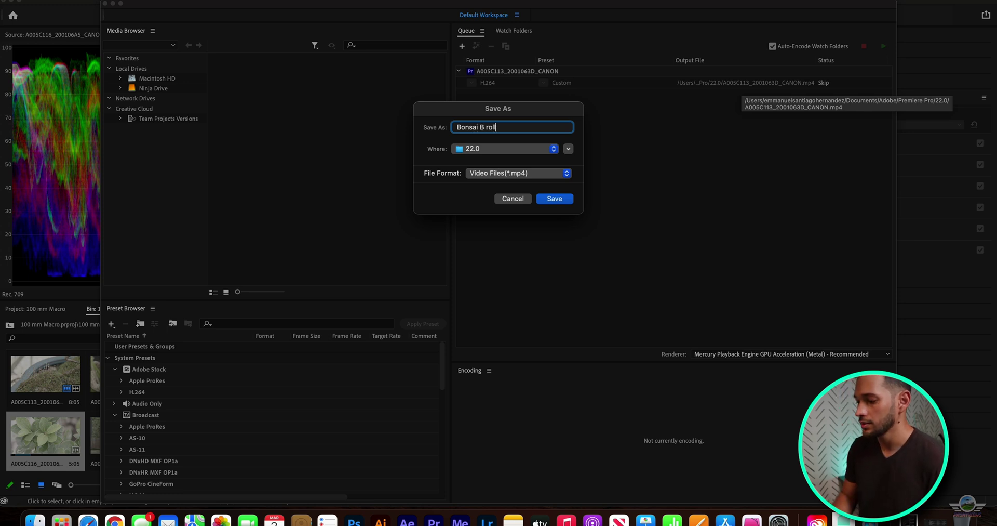
key(Return)
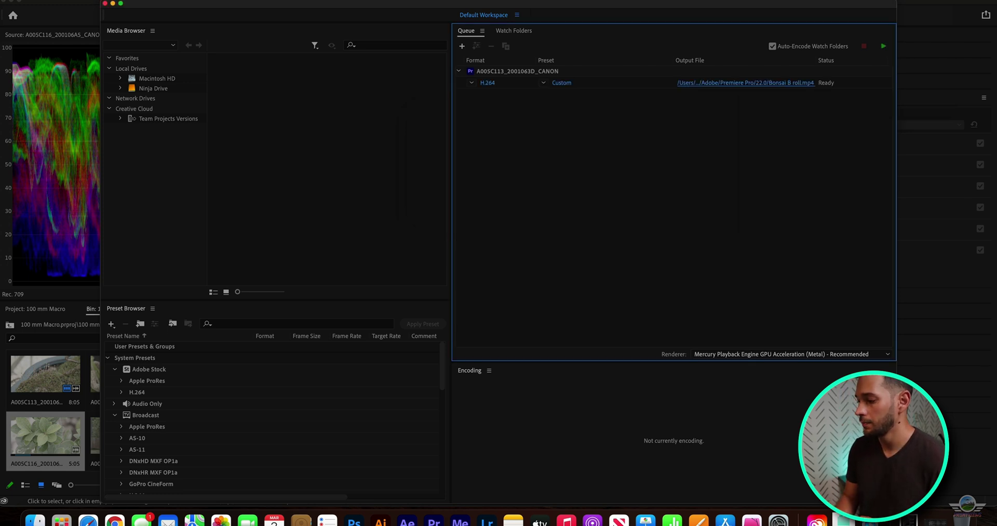
Encode the queue until Bonsai B roll.mp4 is Done, then reveal it in Finder
click(884, 46)
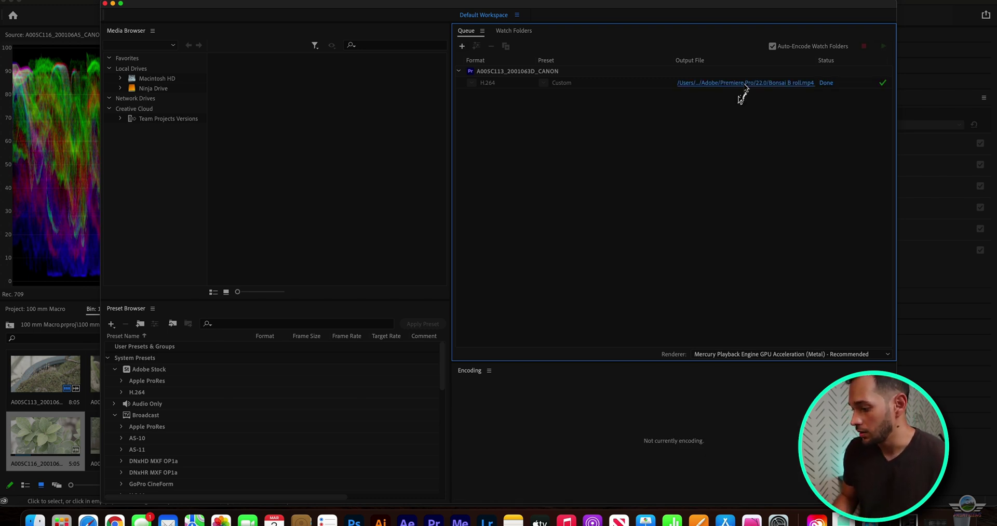
click(743, 84)
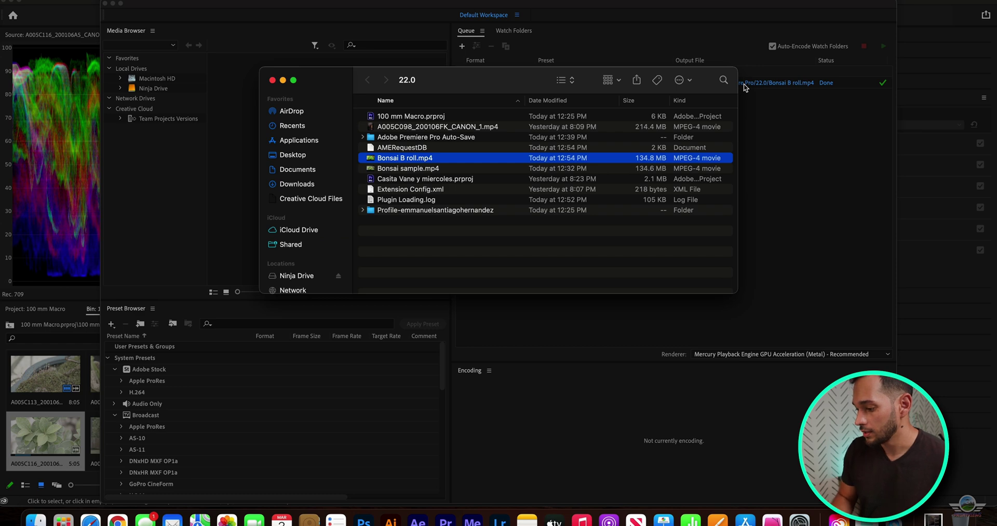
Quick Look preview Bonsai B roll.mp4 in the 22.0 folder, then return to Premiere Pro
key(space)
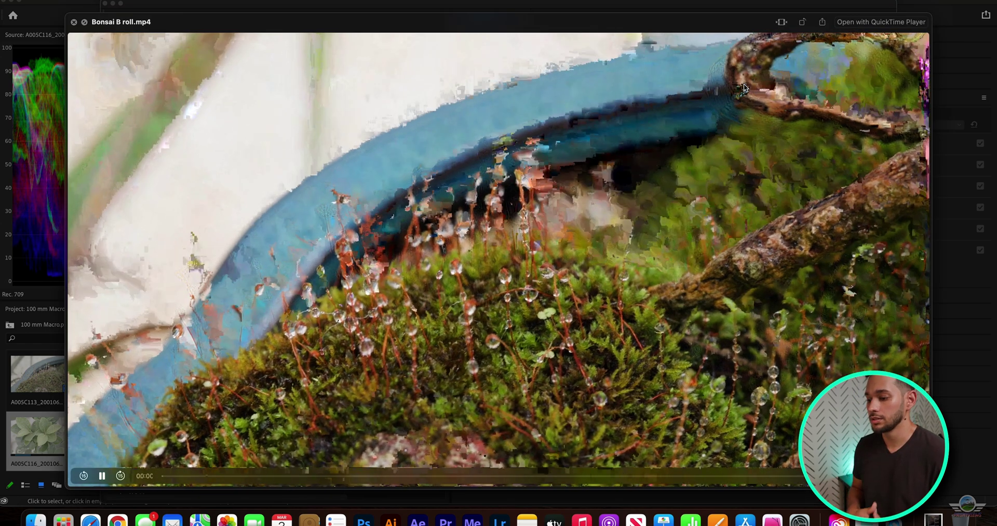
key(space)
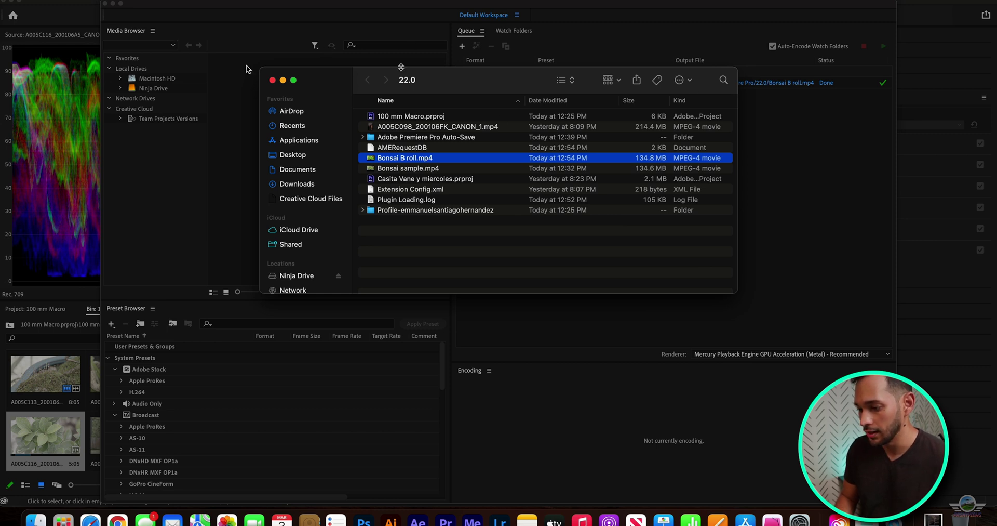
click(173, 37)
Place the Bonsai B roll.mp4 preview beside the sequence frame at 00:00:03:14 to compare colours
key(super+Tab)
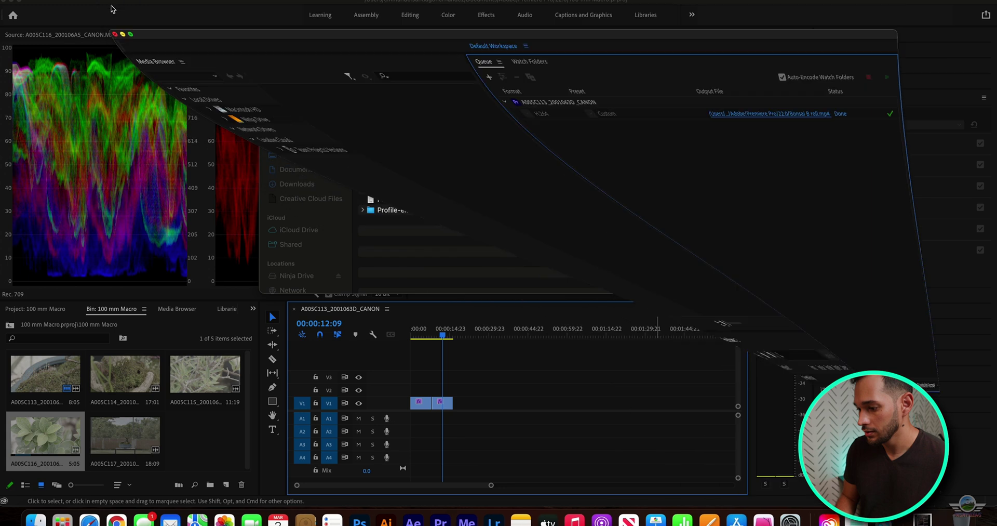
click(283, 83)
key(space)
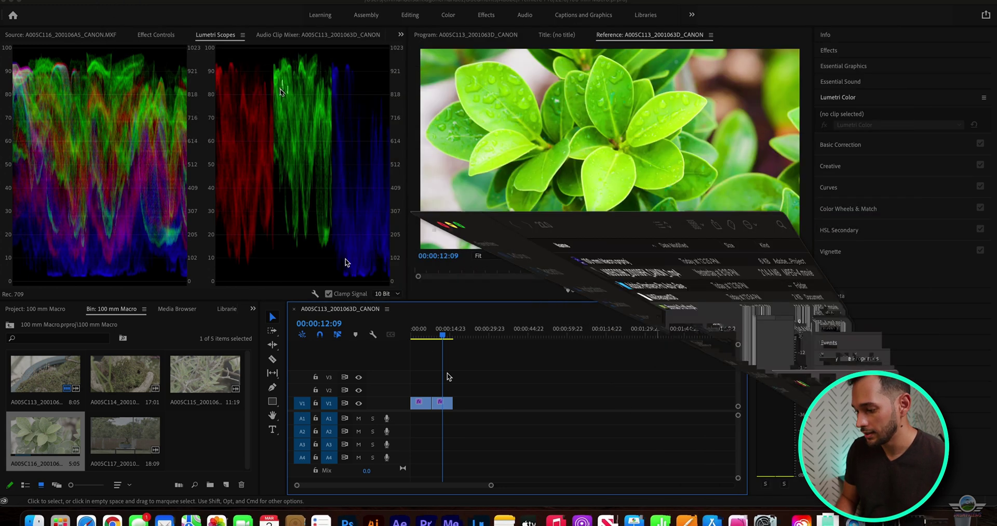
click(469, 249)
drag(488, 268, 147, 51)
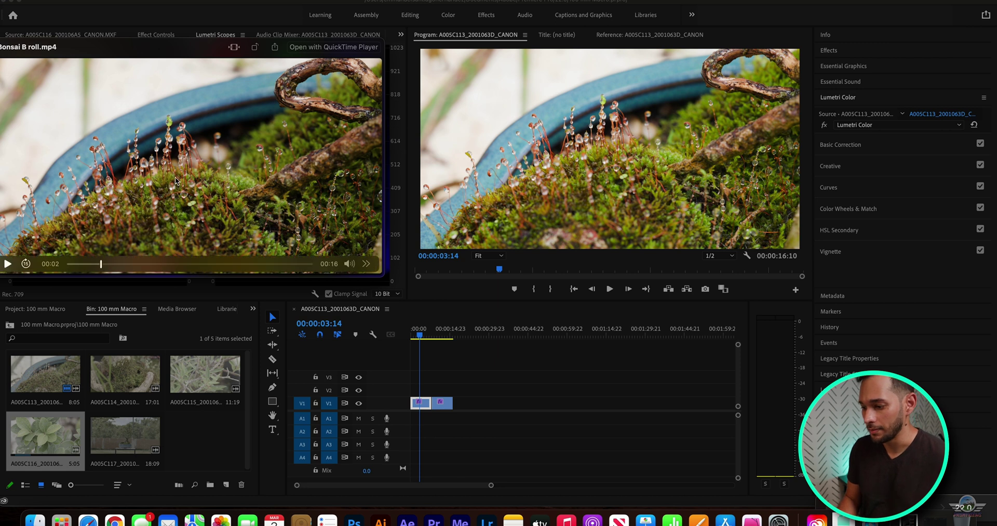